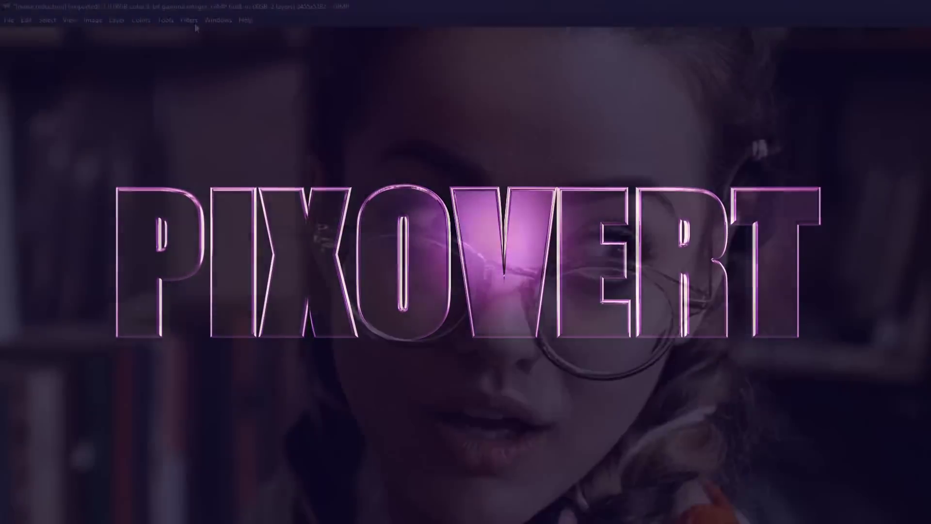
# - Choose Filters > Enhance > Wavelet denoise on the portrait's copy layer
pyautogui.click(241, 25)
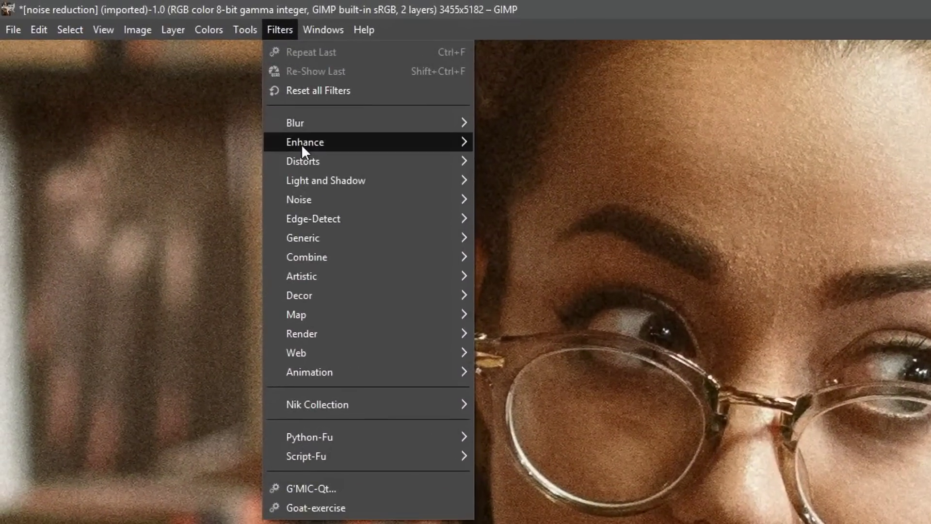
pyautogui.moveTo(301, 146)
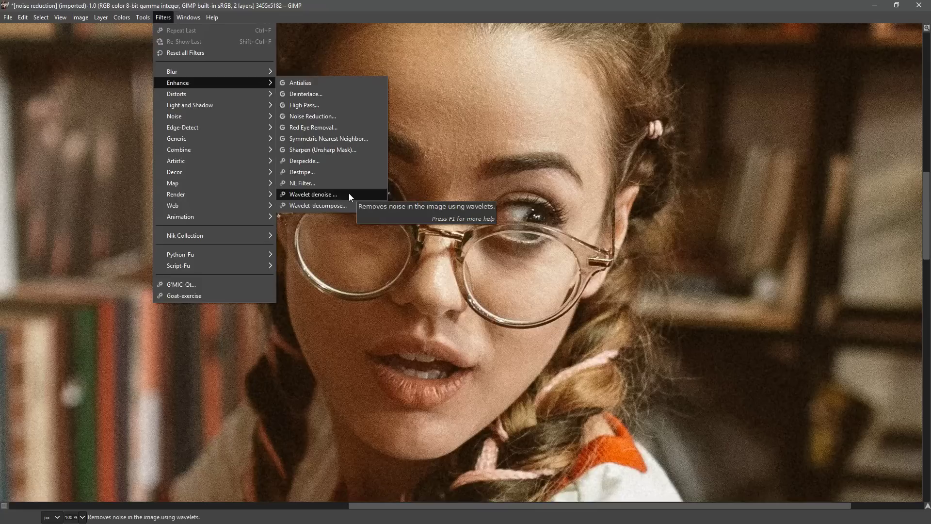
pyautogui.click(311, 195)
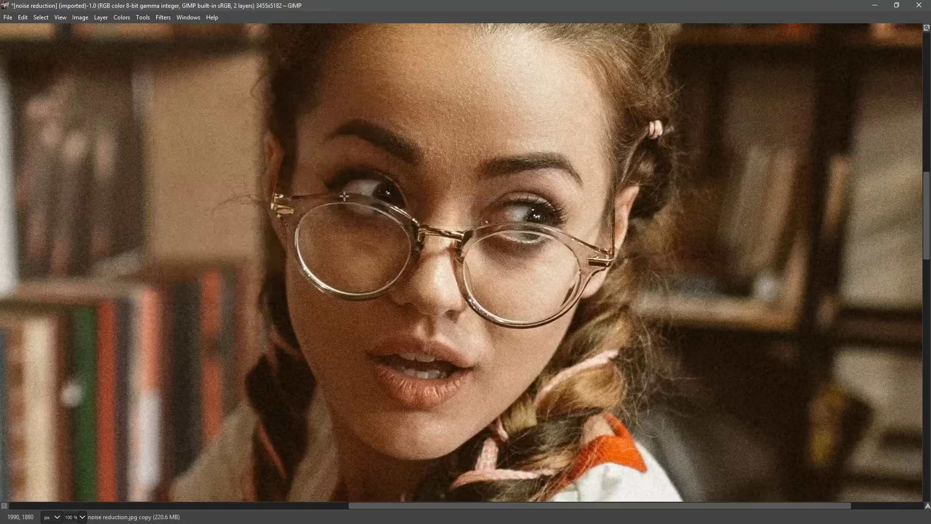
# - Move the Wavelet denoise dialog top-left, enlarge it, and pan its preview from the books to the woman's face
pyautogui.moveTo(491, 189); pyautogui.dragTo(203, 50)
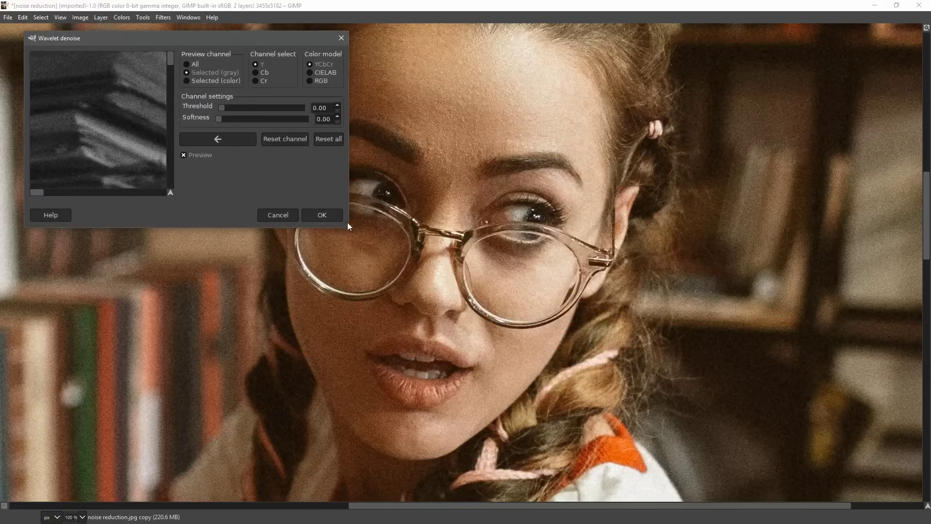
pyautogui.moveTo(348, 229); pyautogui.dragTo(770, 501)
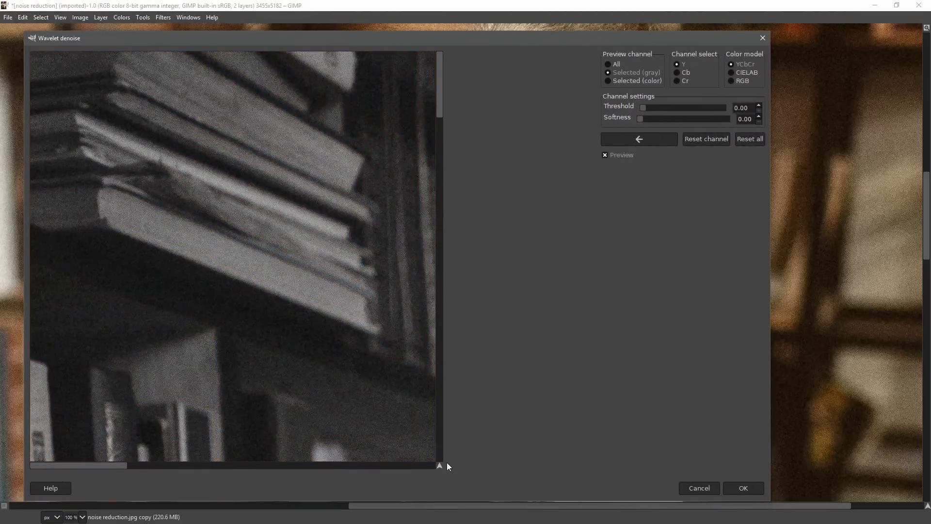
pyautogui.moveTo(440, 467); pyautogui.dragTo(455, 480)
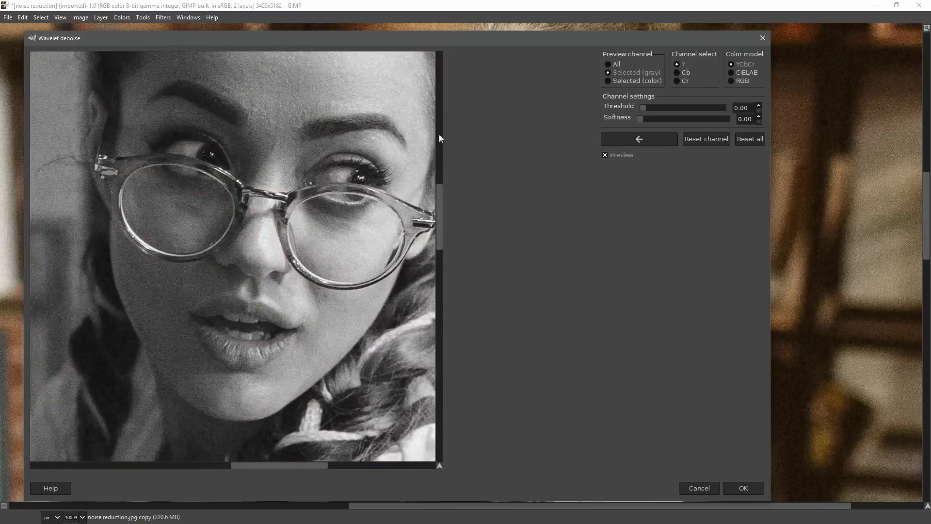
pyautogui.scroll(2, 324, 160)
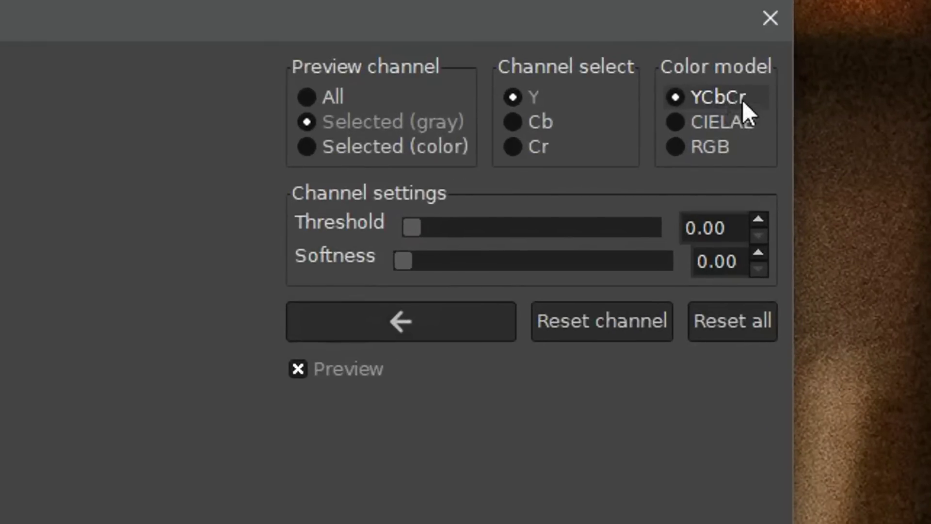
pyautogui.moveTo(743, 100)
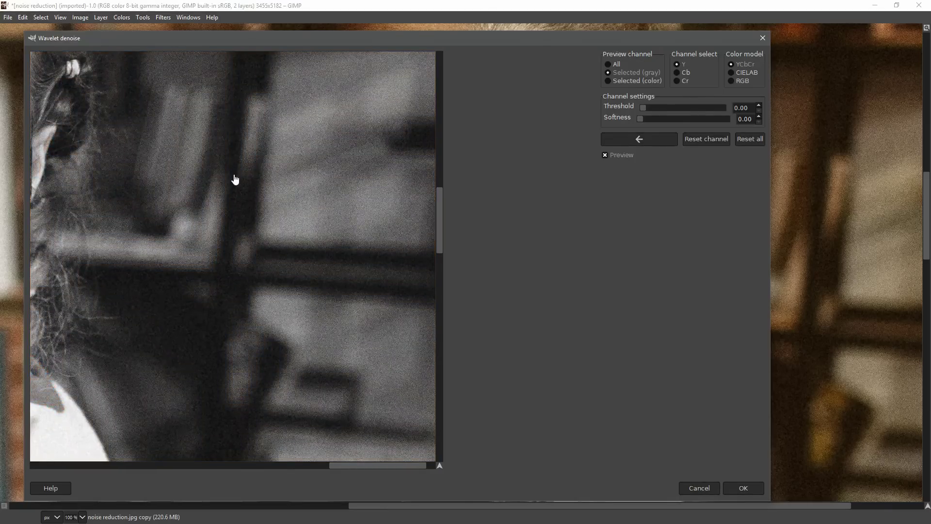
pyautogui.moveTo(235, 179); pyautogui.dragTo(398, 171)
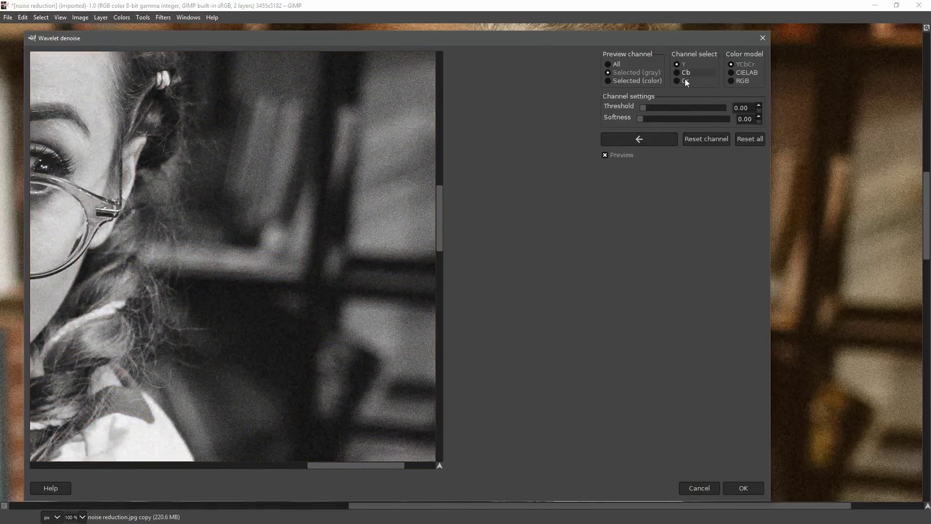
pyautogui.moveTo(295, 167); pyautogui.dragTo(508, 155)
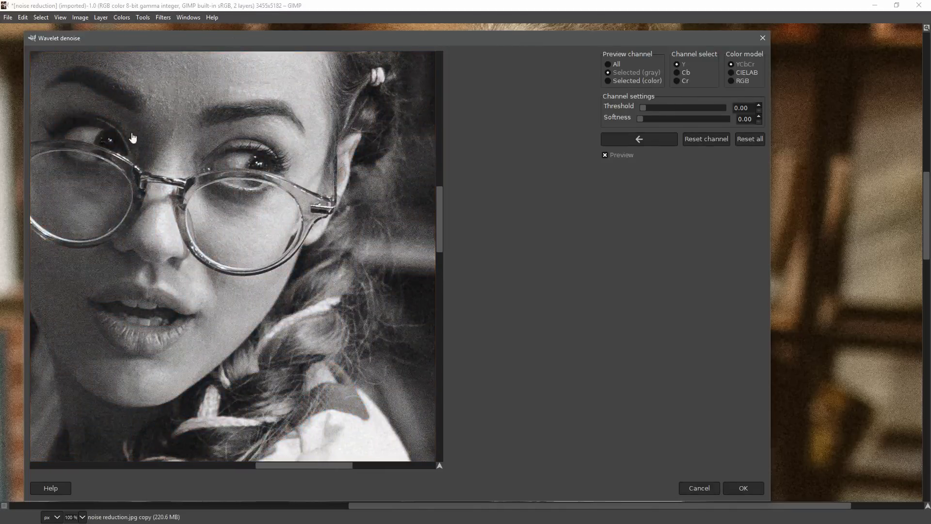
pyautogui.moveTo(129, 137); pyautogui.dragTo(209, 193)
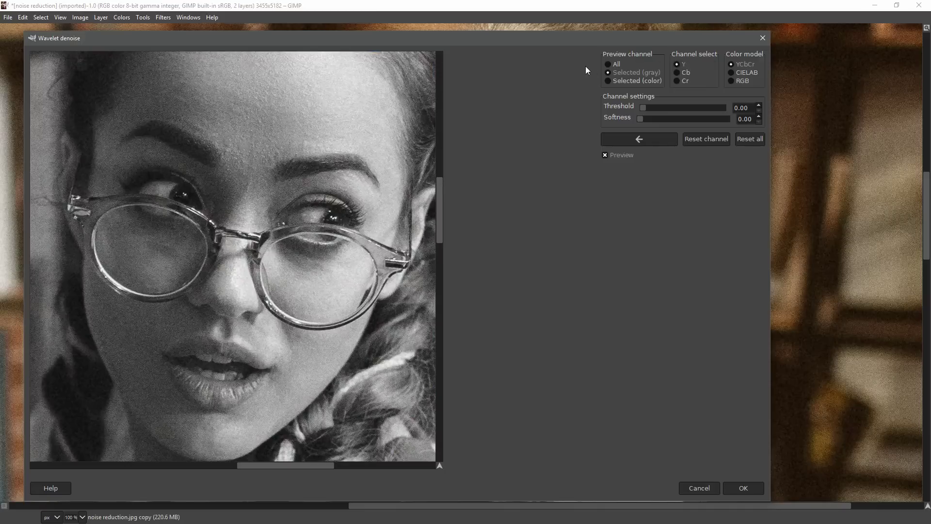
# - Set the preview channel to All and centre the preview on the eyes and glasses
pyautogui.click(616, 68)
pyautogui.moveTo(333, 233); pyautogui.dragTo(228, 182)
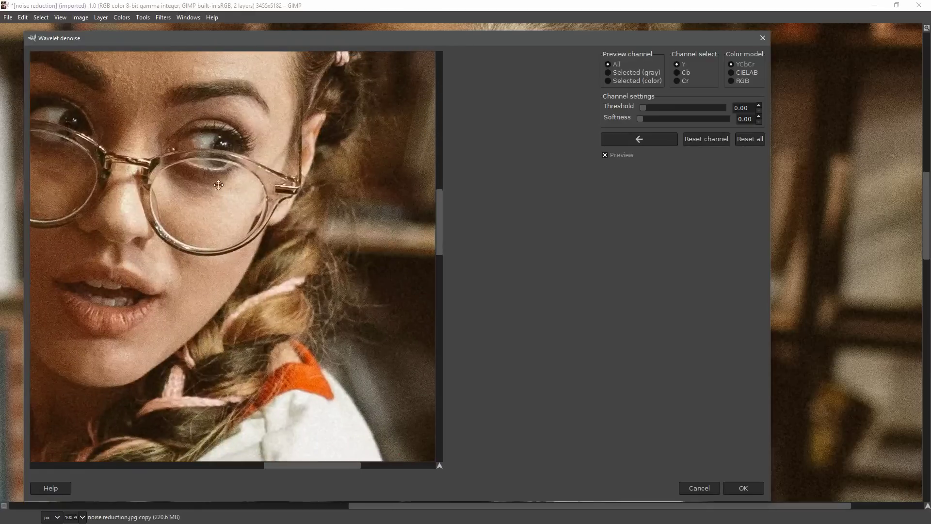
pyautogui.moveTo(290, 202); pyautogui.dragTo(441, 284)
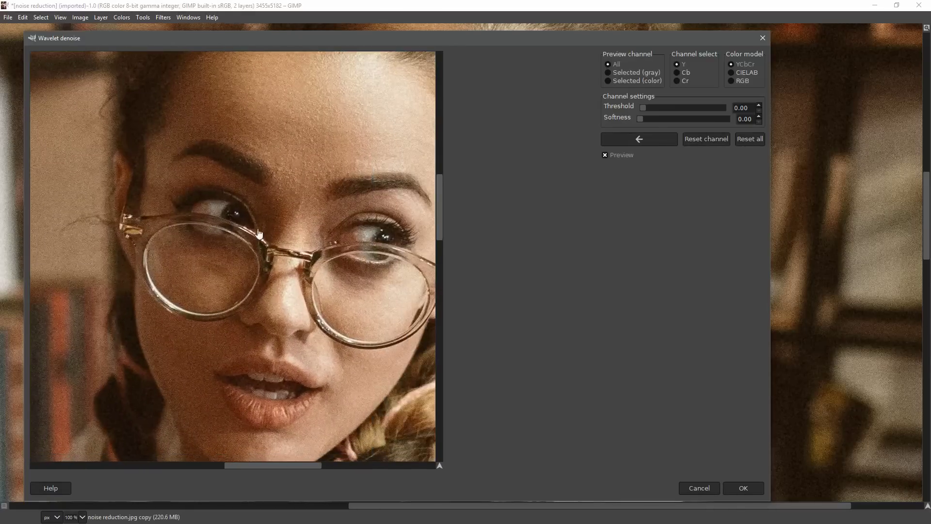
pyautogui.moveTo(290, 219); pyautogui.dragTo(255, 216)
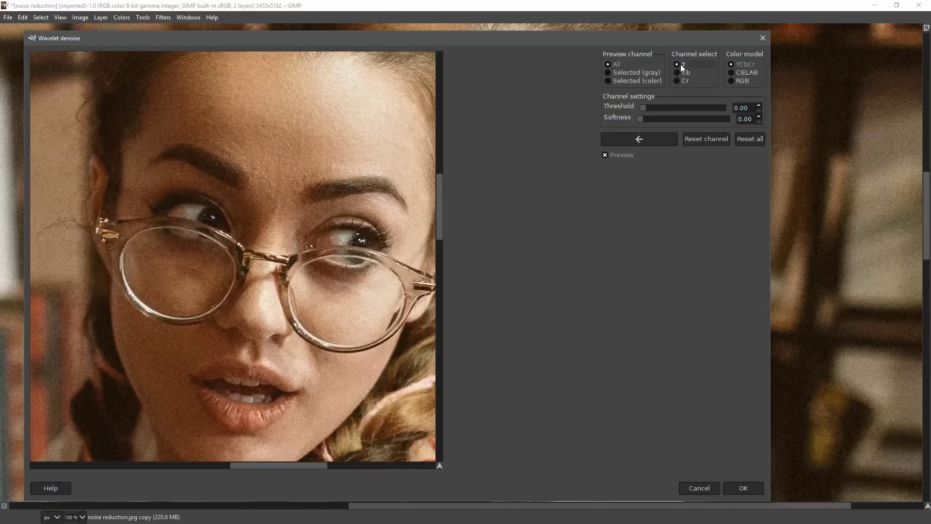
pyautogui.moveTo(370, 195); pyautogui.dragTo(338, 191)
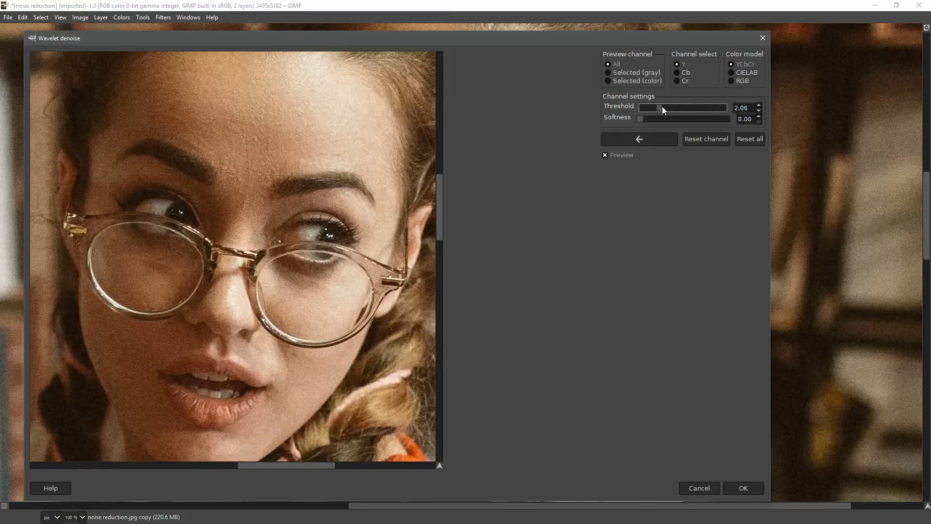
# - Set the Y channel Threshold to 6.85 and Softness to 0.51, checking against the original
pyautogui.moveTo(662, 106); pyautogui.dragTo(674, 107)
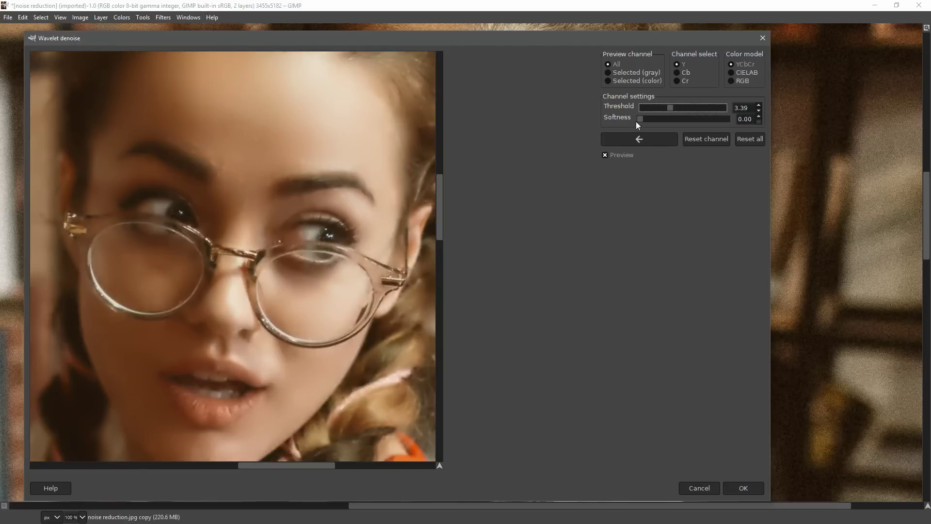
pyautogui.moveTo(639, 120); pyautogui.dragTo(678, 120)
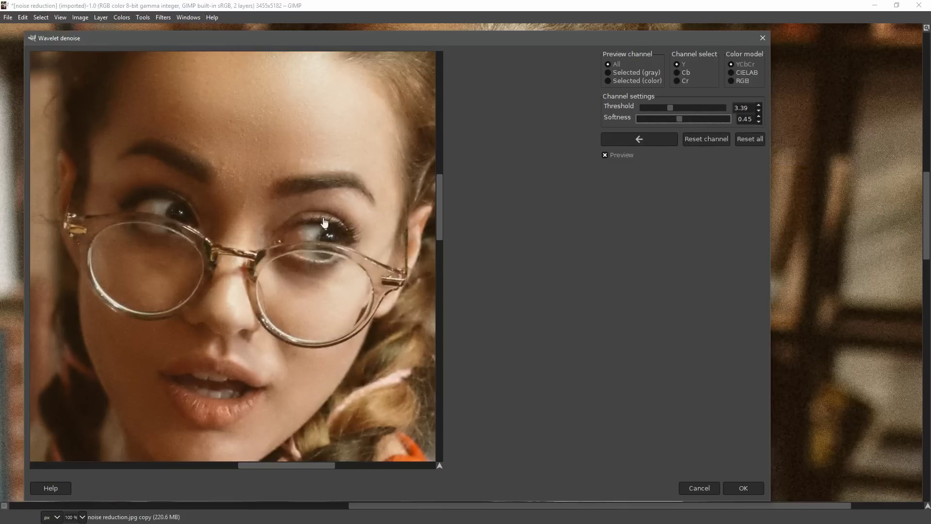
pyautogui.click(632, 140)
pyautogui.click(624, 143)
pyautogui.moveTo(684, 118)
pyautogui.mouseDown()
pyautogui.moveTo(702, 115)
pyautogui.moveTo(656, 120)
pyautogui.moveTo(712, 122)
pyautogui.moveTo(669, 107)
pyautogui.moveTo(698, 108)
pyautogui.moveTo(695, 122)
pyautogui.mouseUp()
# - Compare with the live preview off and on, then apply Wavelet denoise to the copy layer
pyautogui.click(627, 157)
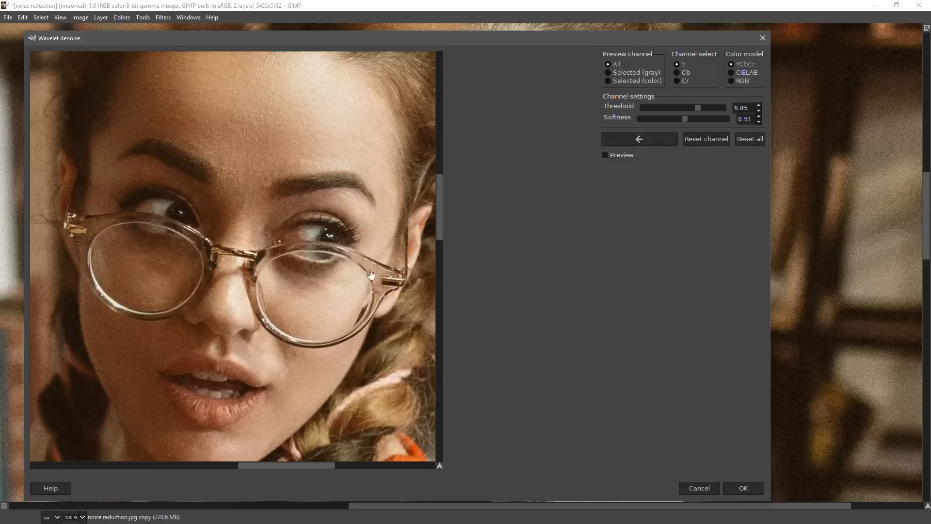
pyautogui.click(619, 155)
pyautogui.click(626, 158)
pyautogui.click(620, 158)
pyautogui.click(744, 488)
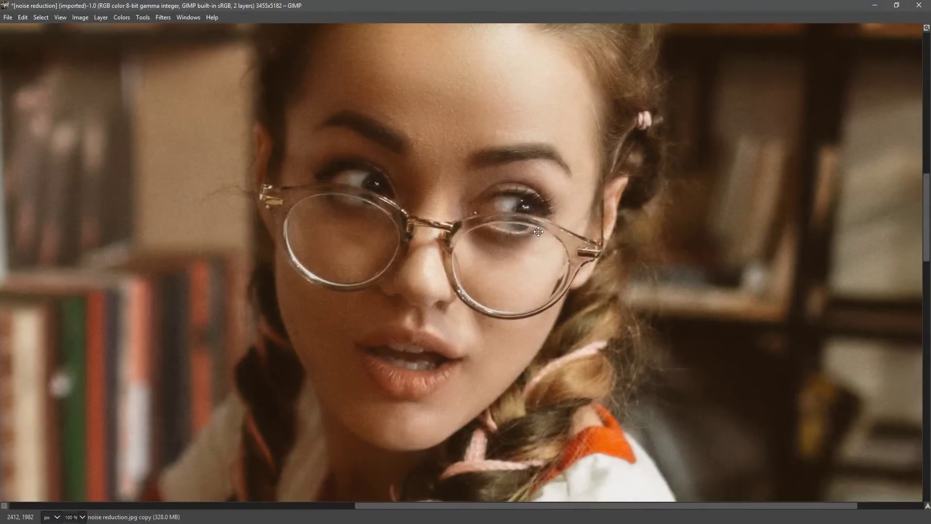
# - Show the docks and toggle the denoised copy layer's visibility to compare with the original
pyautogui.press('Tab')
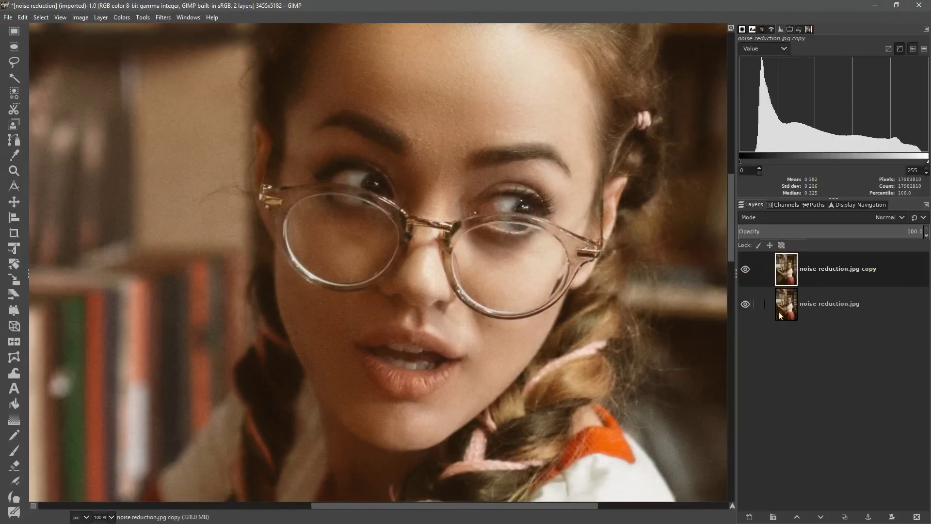
pyautogui.click(746, 270)
pyautogui.click(745, 270)
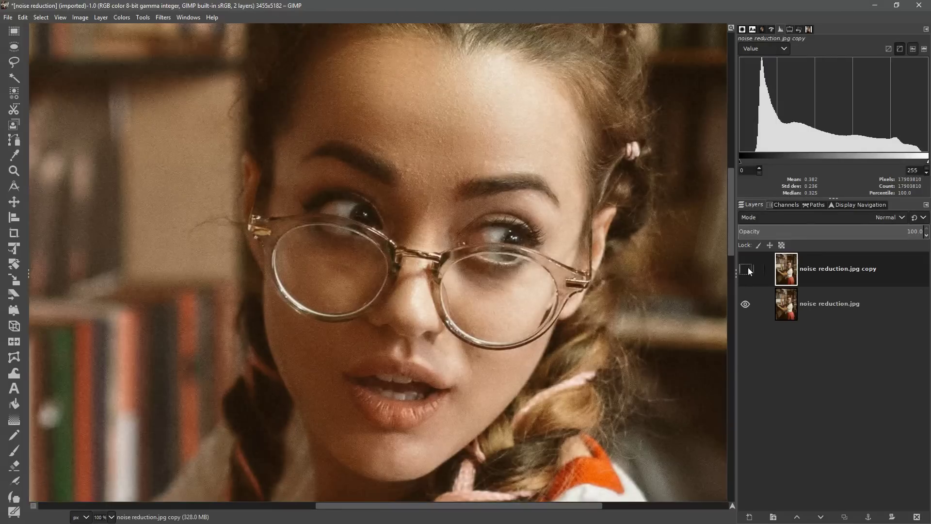
pyautogui.click(748, 268)
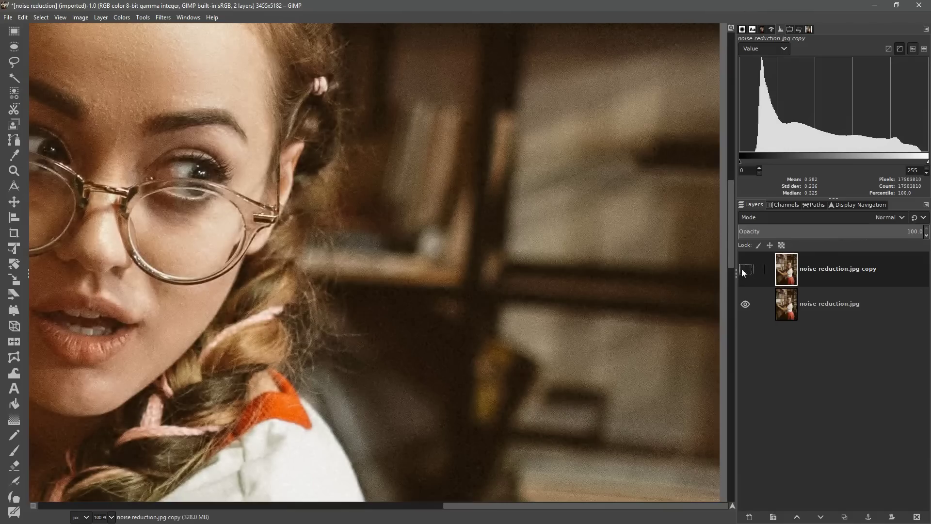
pyautogui.click(746, 269)
# - Pan around the canvas to inspect the smoothed portrait
pyautogui.moveTo(215, 258); pyautogui.dragTo(746, 280)
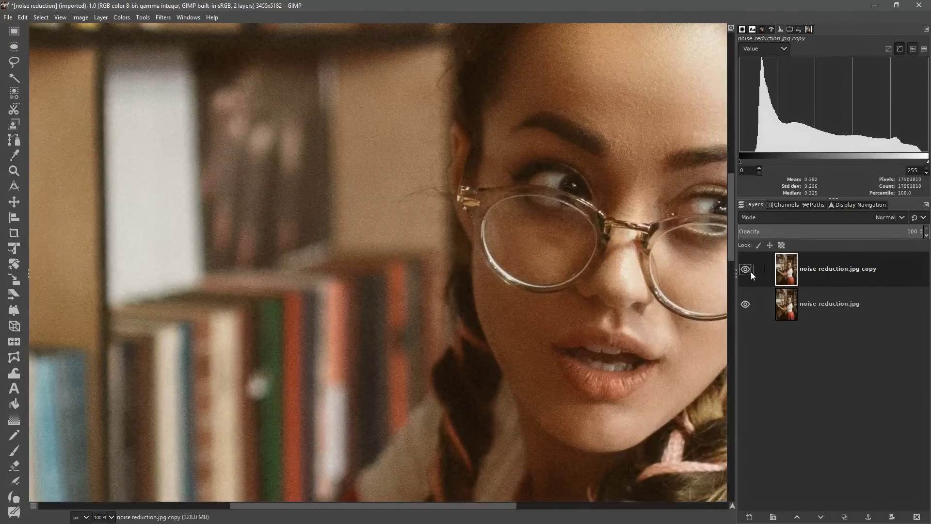
pyautogui.moveTo(718, 195); pyautogui.dragTo(555, 213)
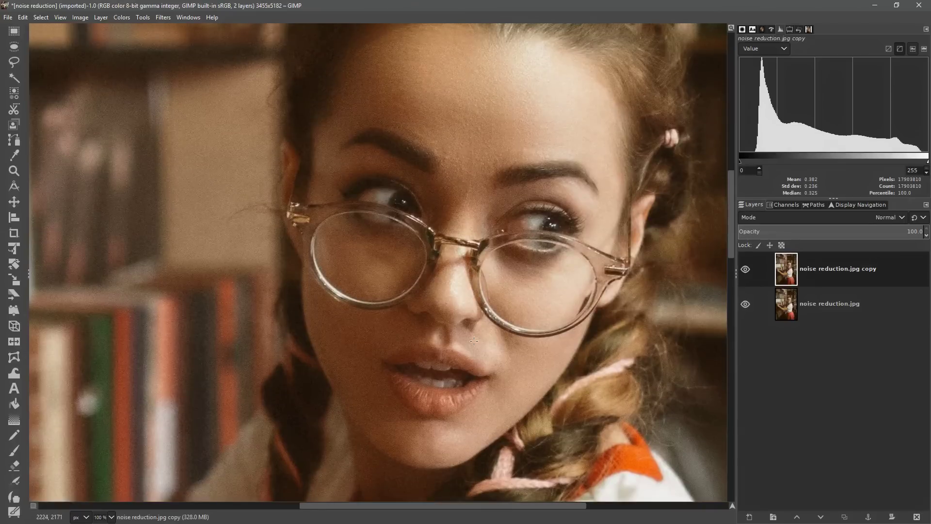
pyautogui.scroll(-2, 453, 254)
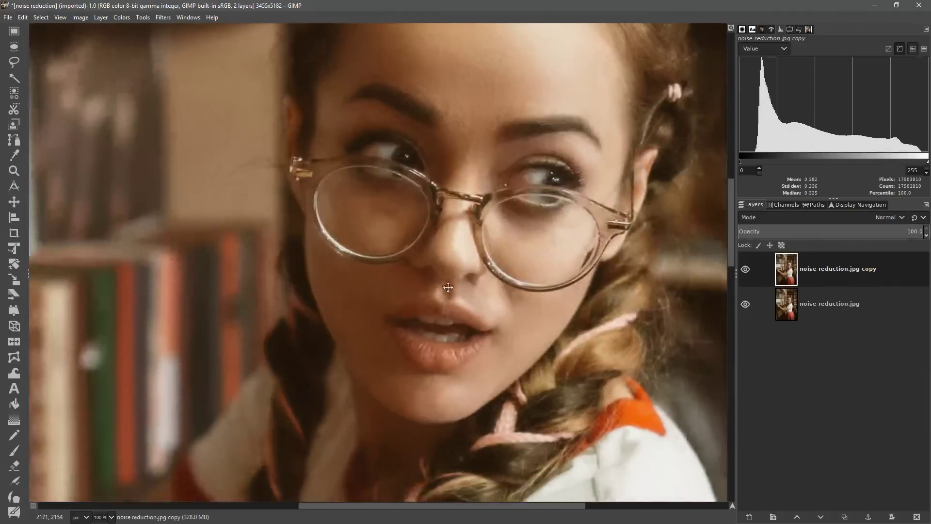
pyautogui.hscroll(2, 437, 291)
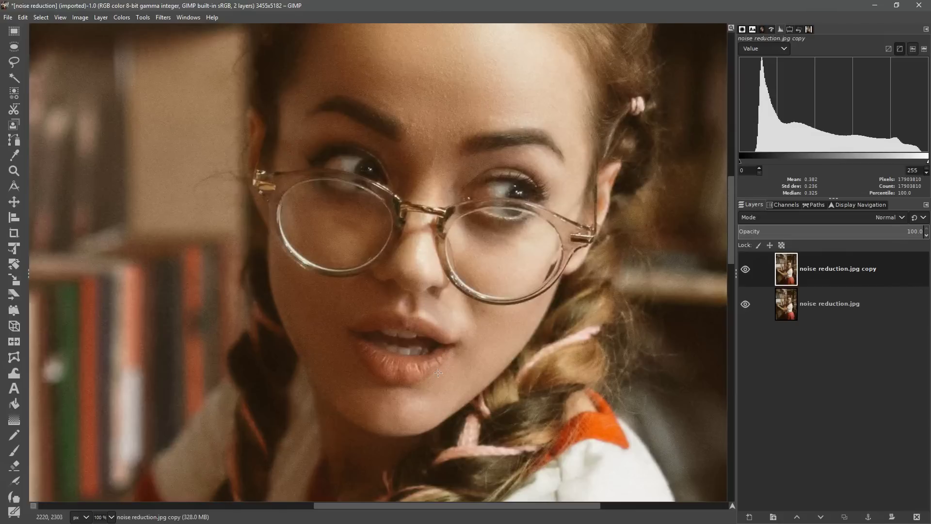
pyautogui.scroll(1, 474, 333)
pyautogui.hscroll(1, 474, 332)
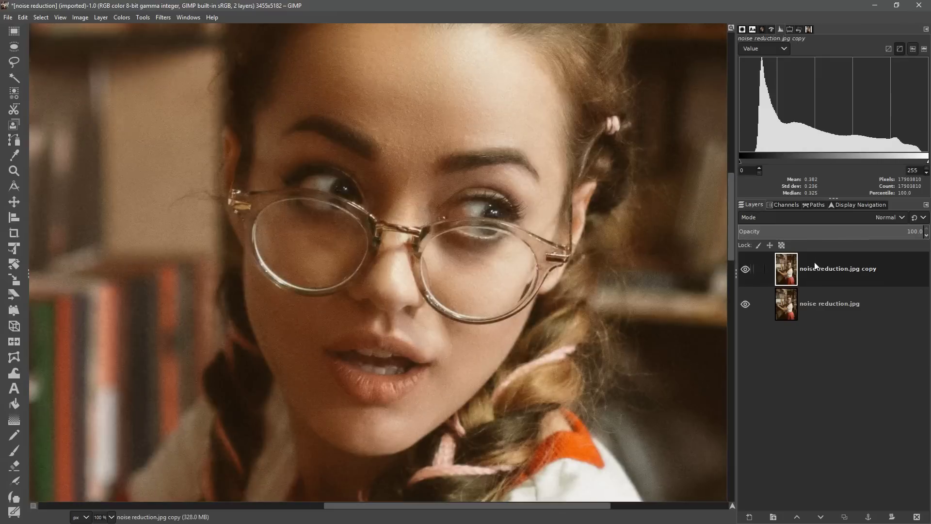